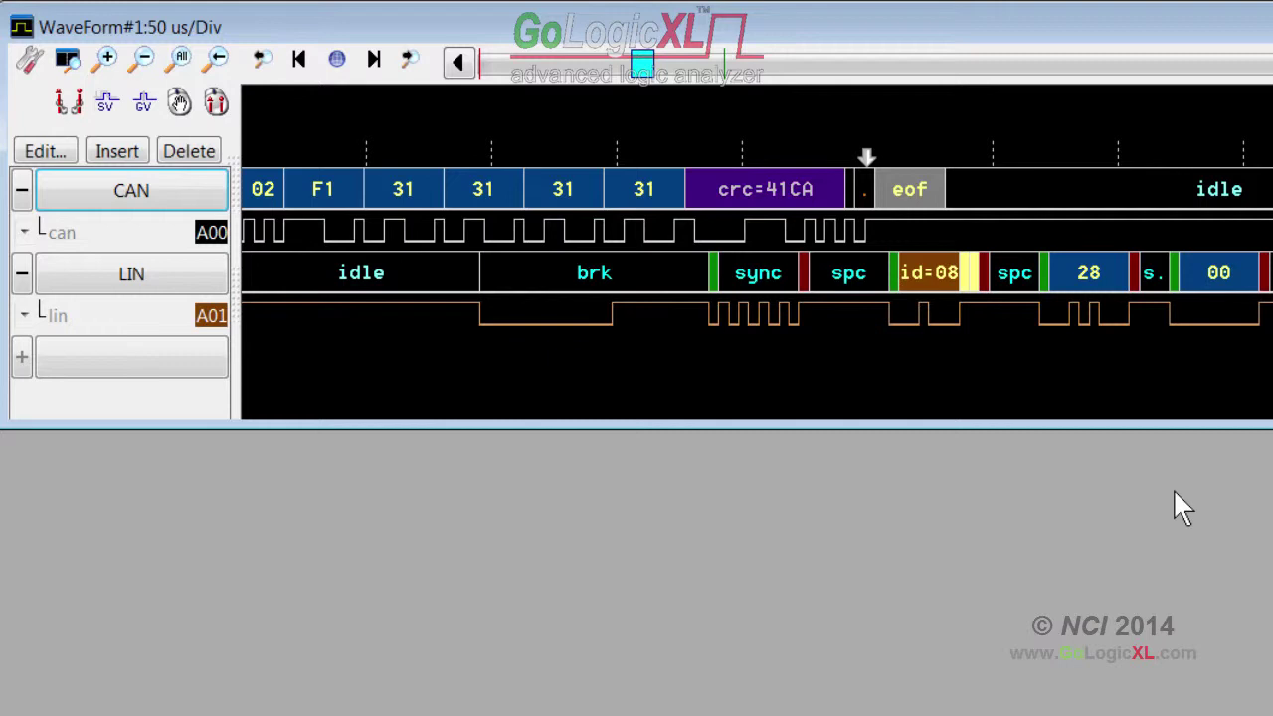
Step: Set the first Serial Bus Display plug-in to decode the LIN bus on channel A01
{"action": "left_click_drag", "start_coordinate": [855, 305], "coordinate": [718, 316]}
{"action": "scroll", "coordinate": [718, 317], "scroll_direction": "up", "scroll_amount": 2}
{"action": "scroll", "coordinate": [710, 318], "scroll_direction": "down", "scroll_amount": 5}
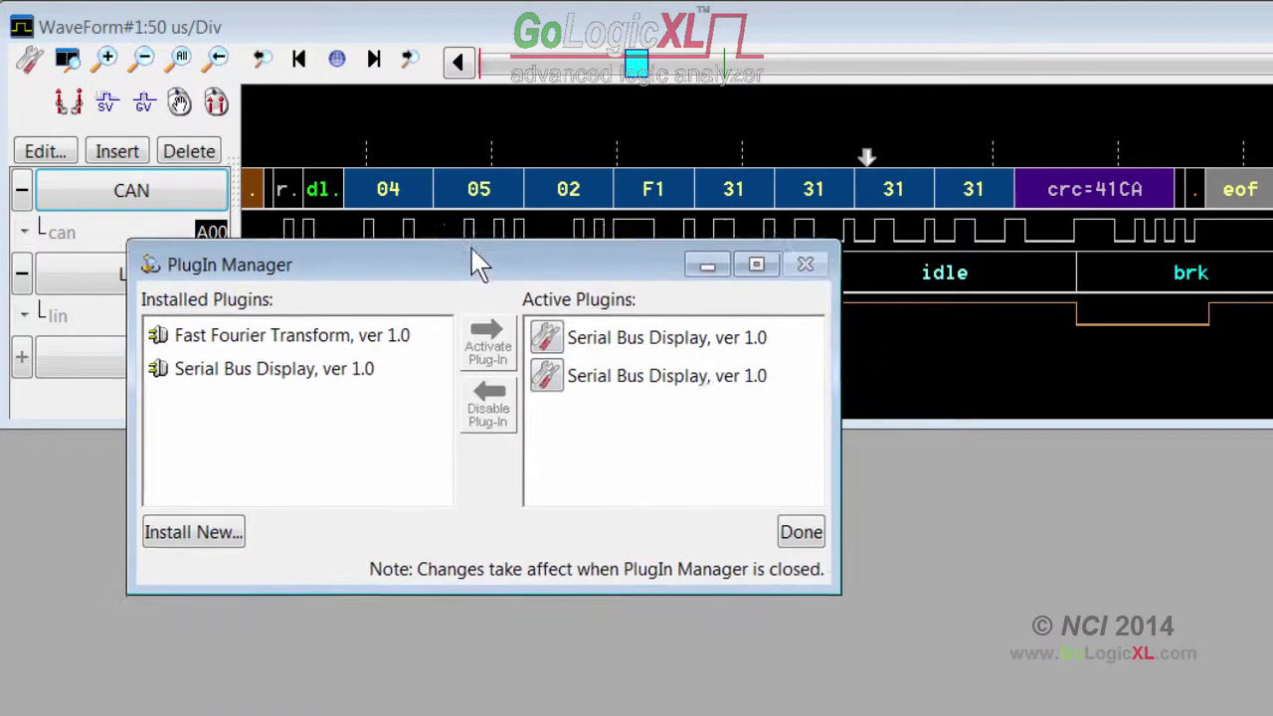
{"action": "left_click_drag", "start_coordinate": [478, 262], "coordinate": [461, 176]}
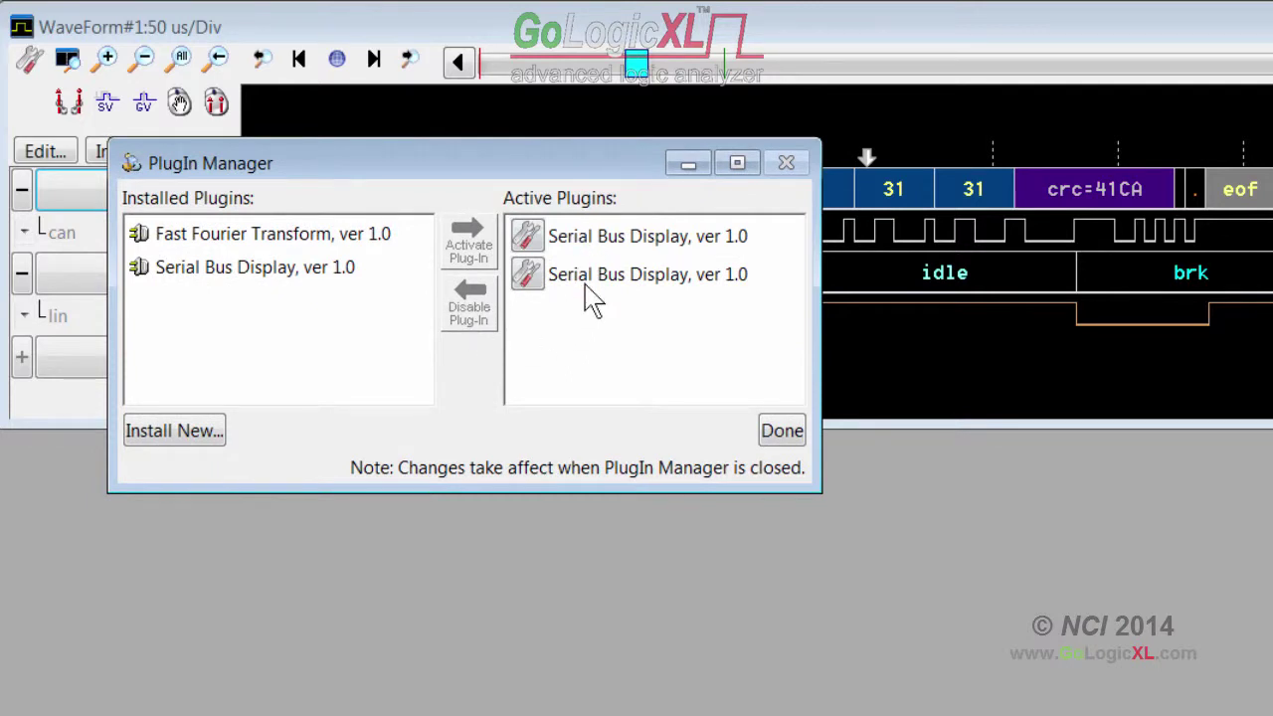
{"action": "left_click", "coordinate": [529, 239]}
{"action": "left_click_drag", "start_coordinate": [873, 381], "coordinate": [162, 181]}
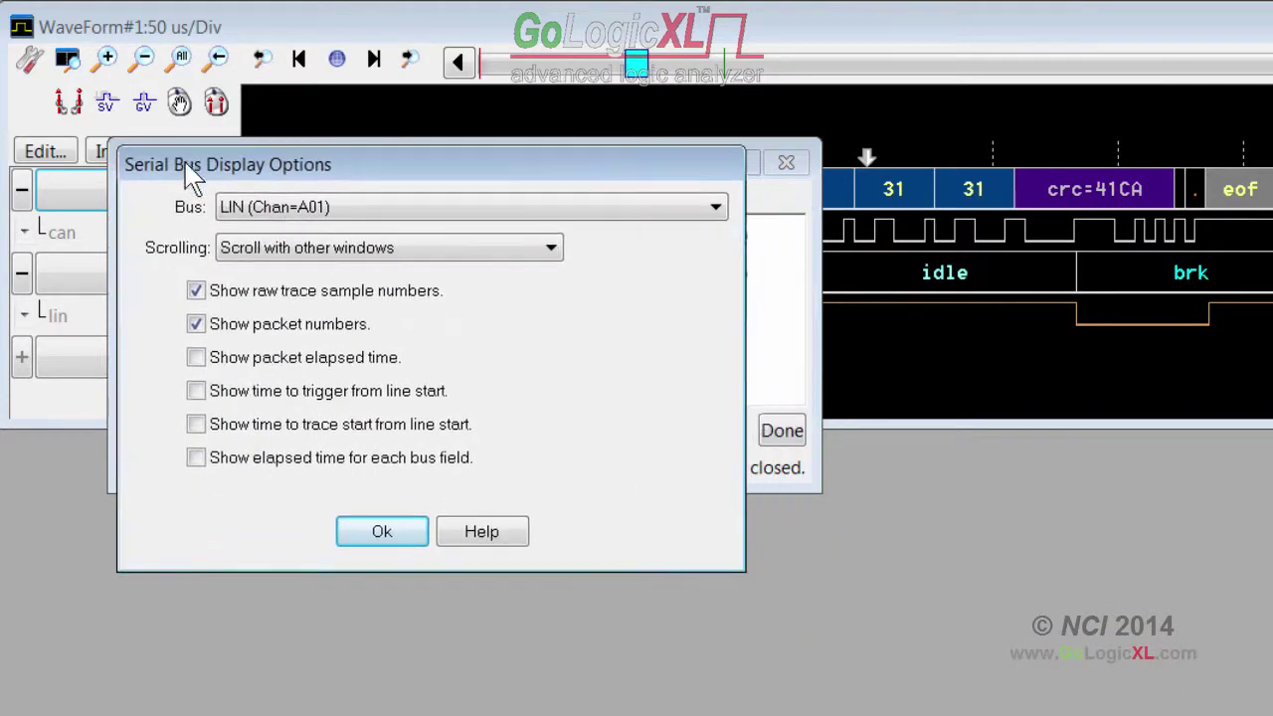
{"action": "left_click", "coordinate": [421, 211]}
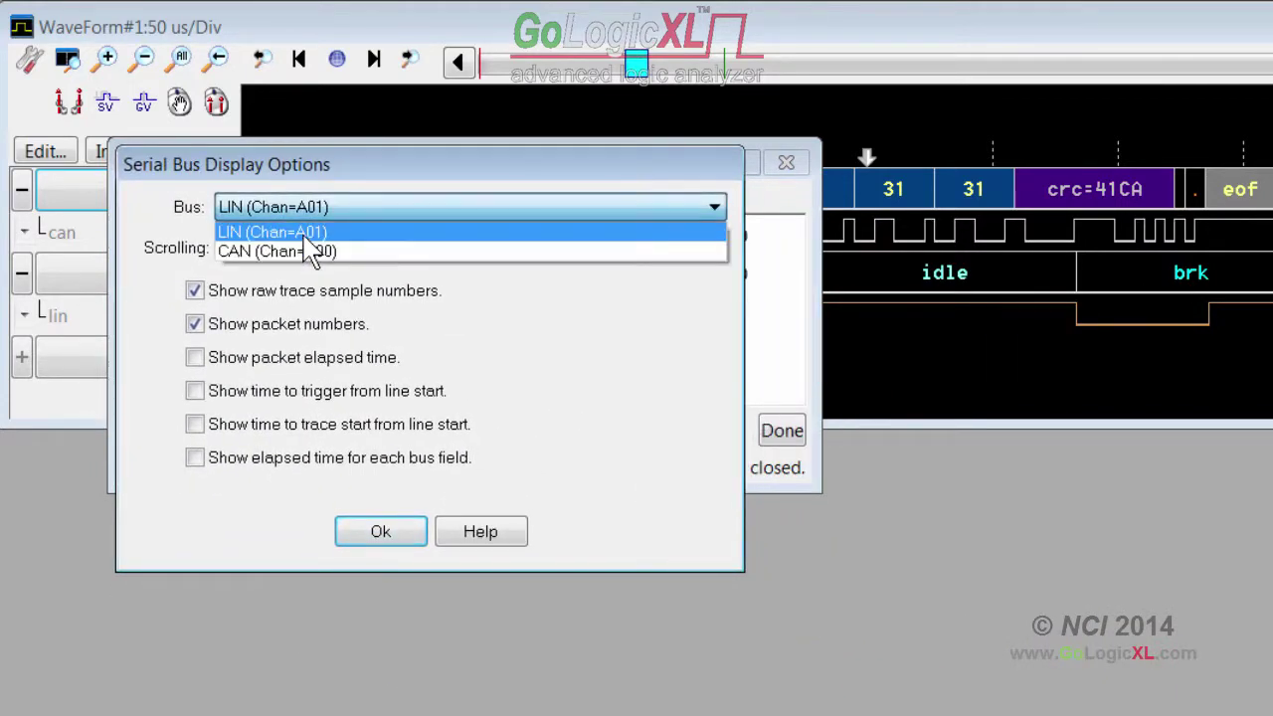
{"action": "left_click", "coordinate": [355, 234]}
{"action": "left_click", "coordinate": [374, 534]}
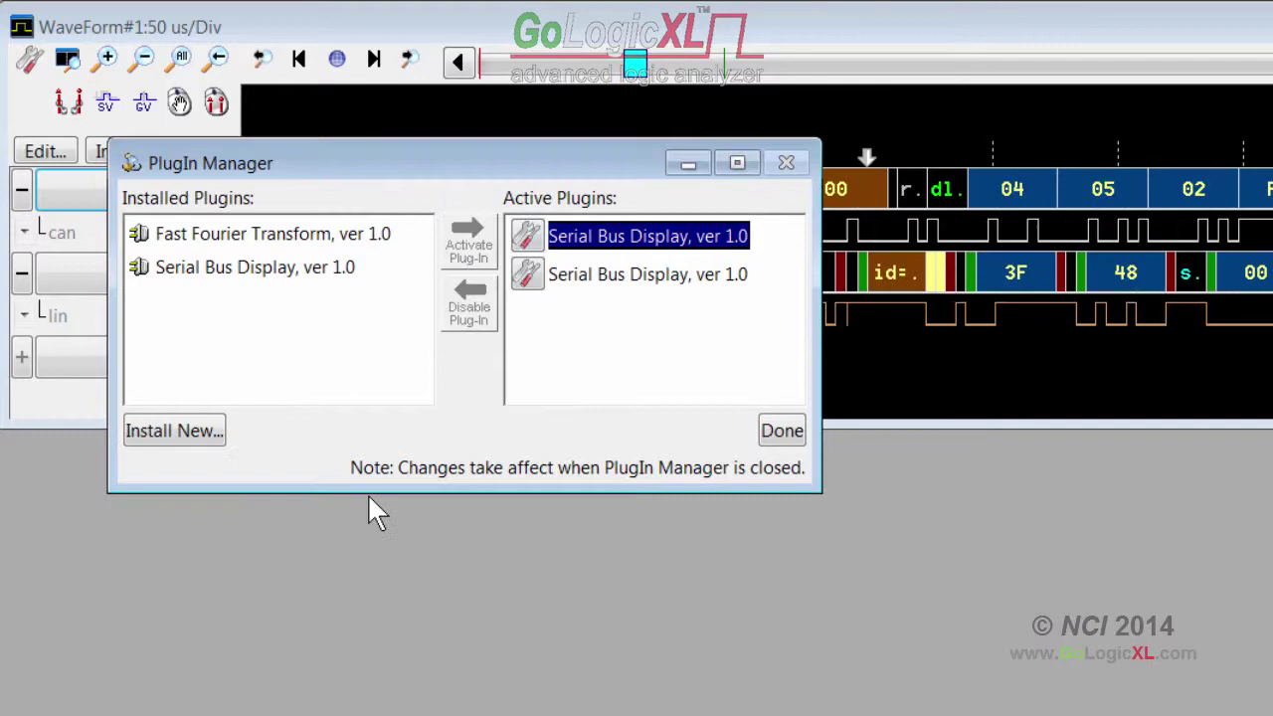
Step: Set the second Serial Bus Display plug-in to decode the CAN bus on channel A00
{"action": "left_click", "coordinate": [528, 279]}
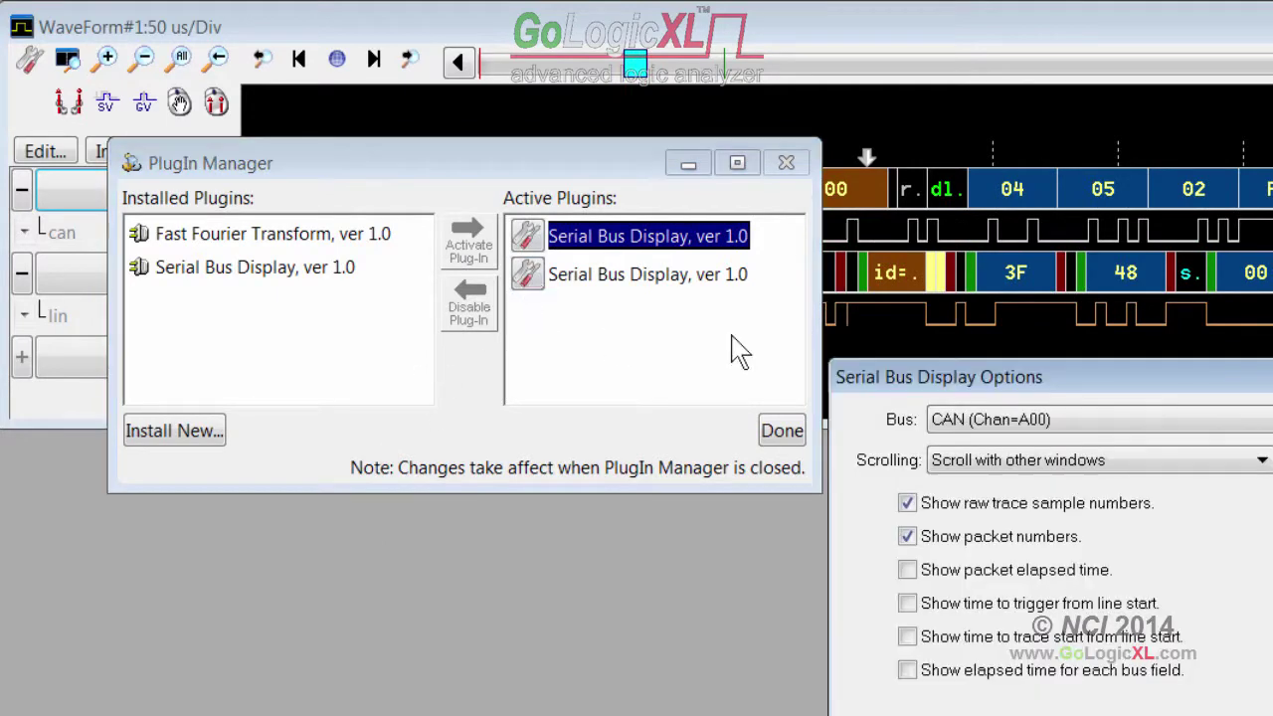
{"action": "left_click_drag", "start_coordinate": [745, 369], "coordinate": [257, 209]}
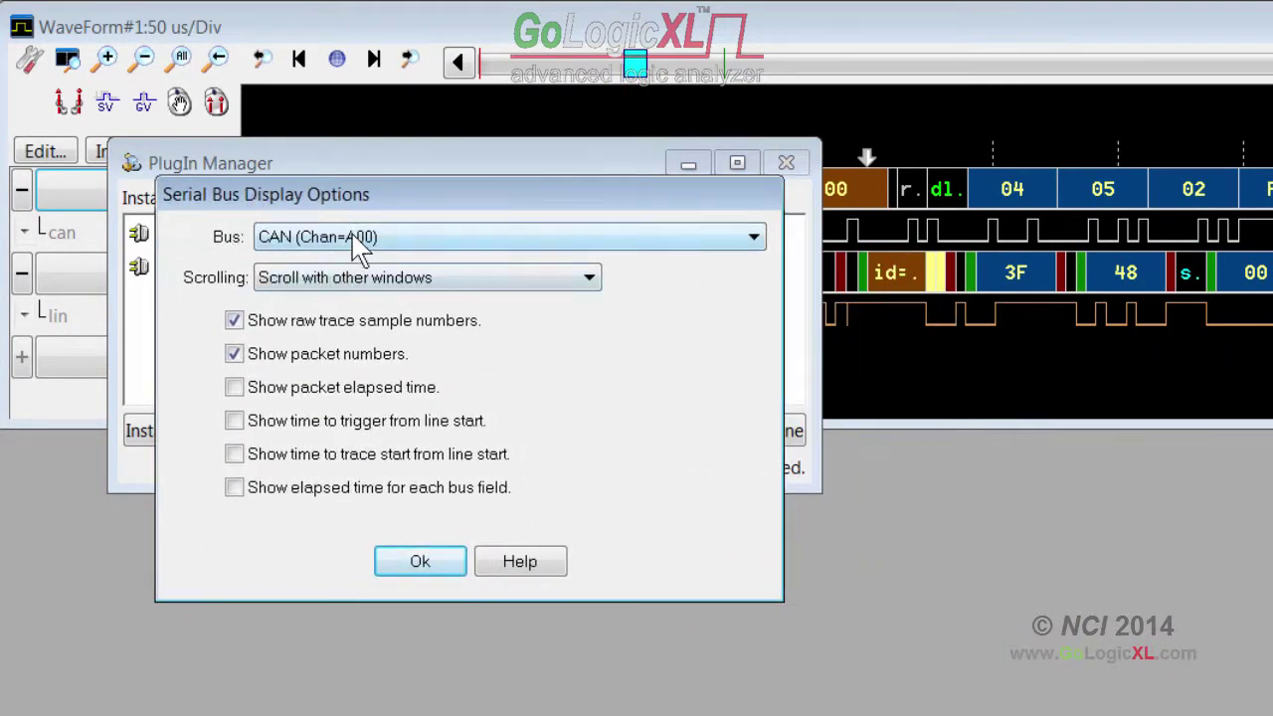
{"action": "left_click", "coordinate": [355, 236]}
{"action": "left_click", "coordinate": [358, 286]}
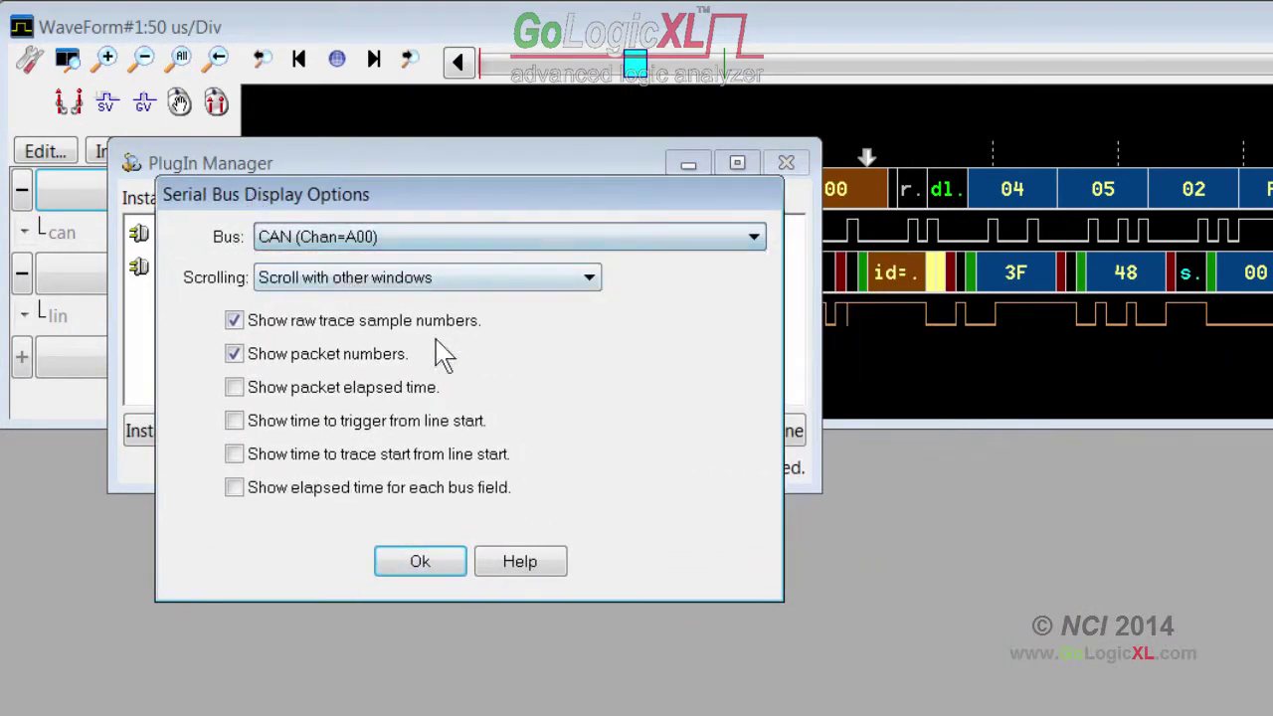
{"action": "left_click", "coordinate": [430, 565]}
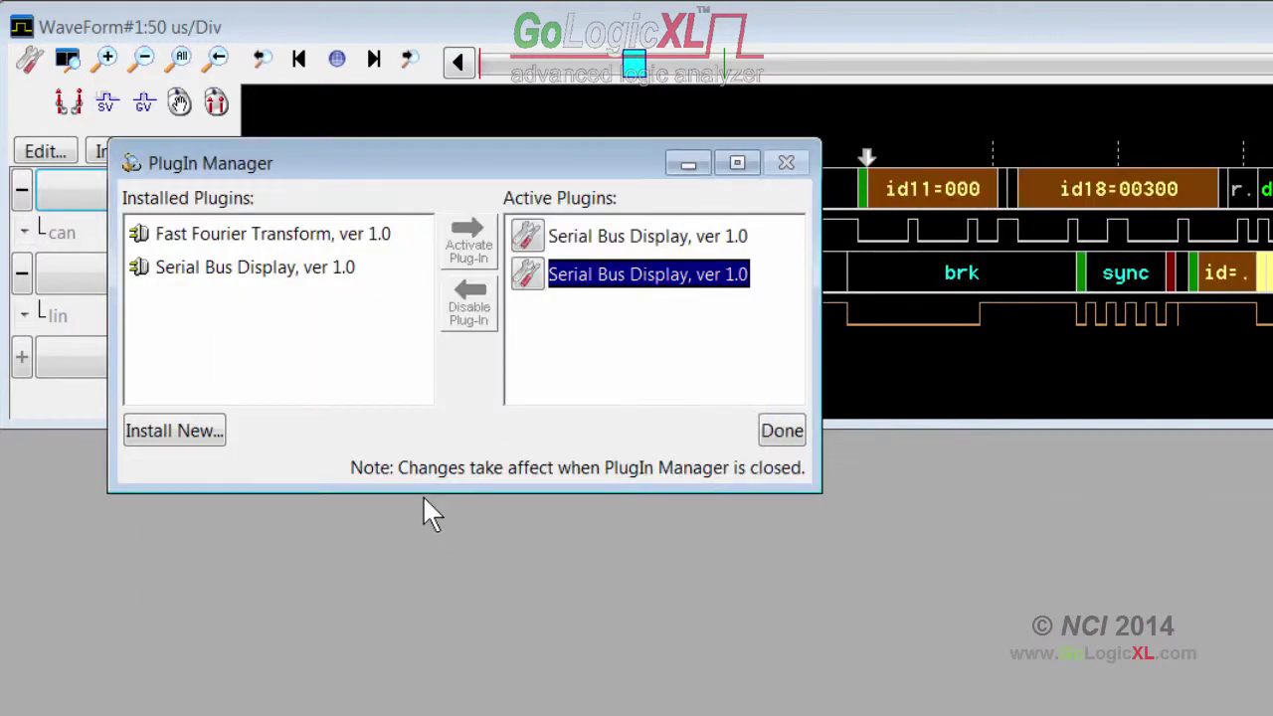
Step: Close the PlugIn Manager, narrow the LIN packet window, and put the CAN window in front
{"action": "left_click", "coordinate": [781, 434]}
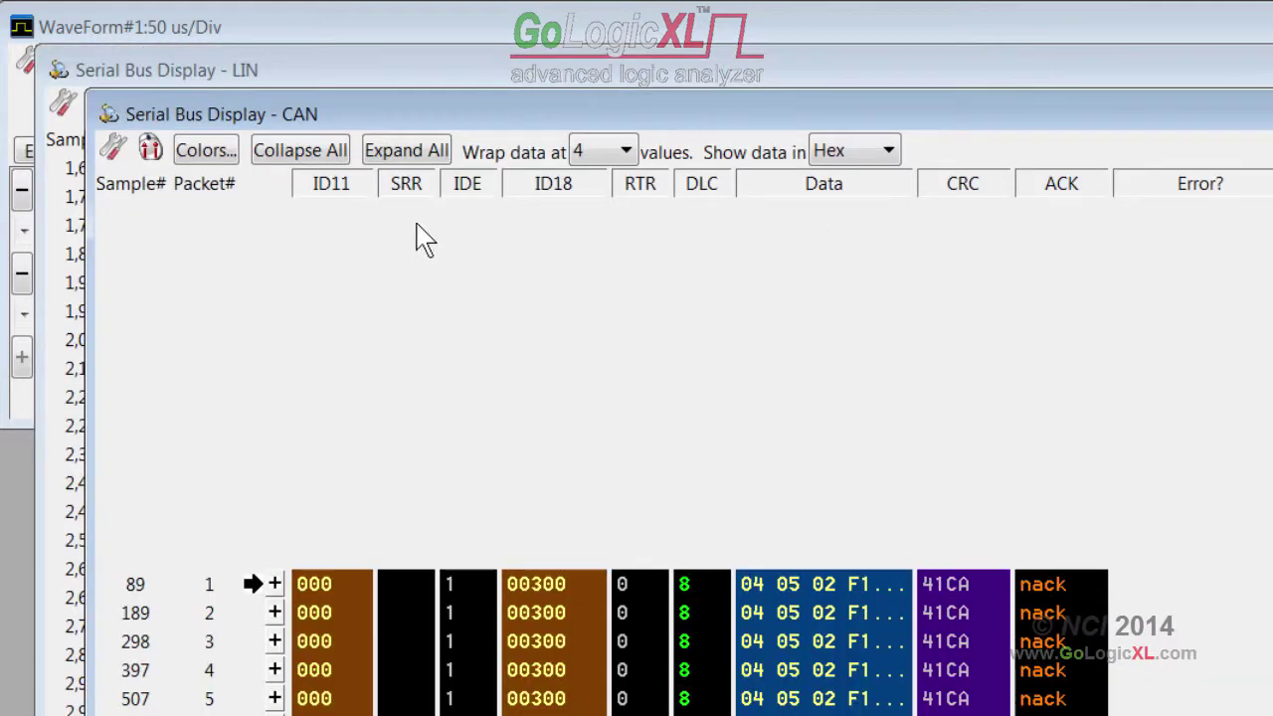
{"action": "left_click_drag", "start_coordinate": [1272, 268], "coordinate": [1176, 276]}
{"action": "left_click", "coordinate": [768, 66]}
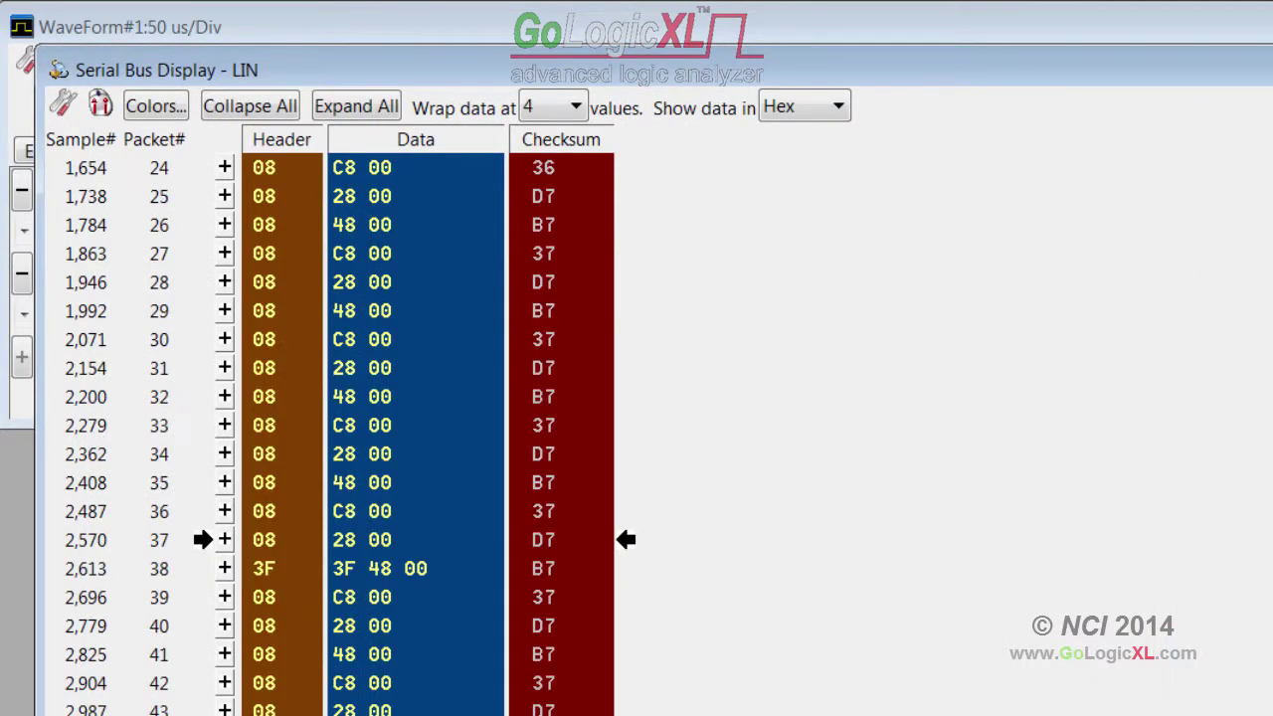
{"action": "left_click_drag", "start_coordinate": [1272, 284], "coordinate": [988, 294]}
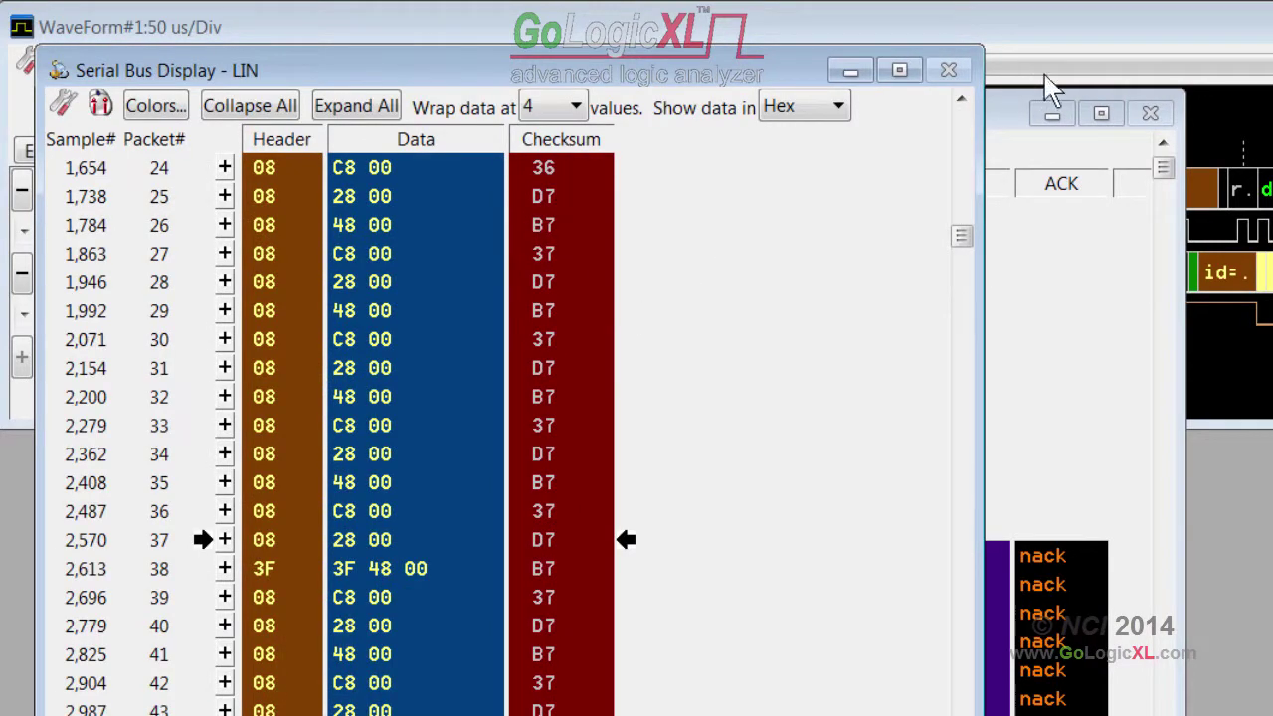
{"action": "left_click", "coordinate": [1006, 125]}
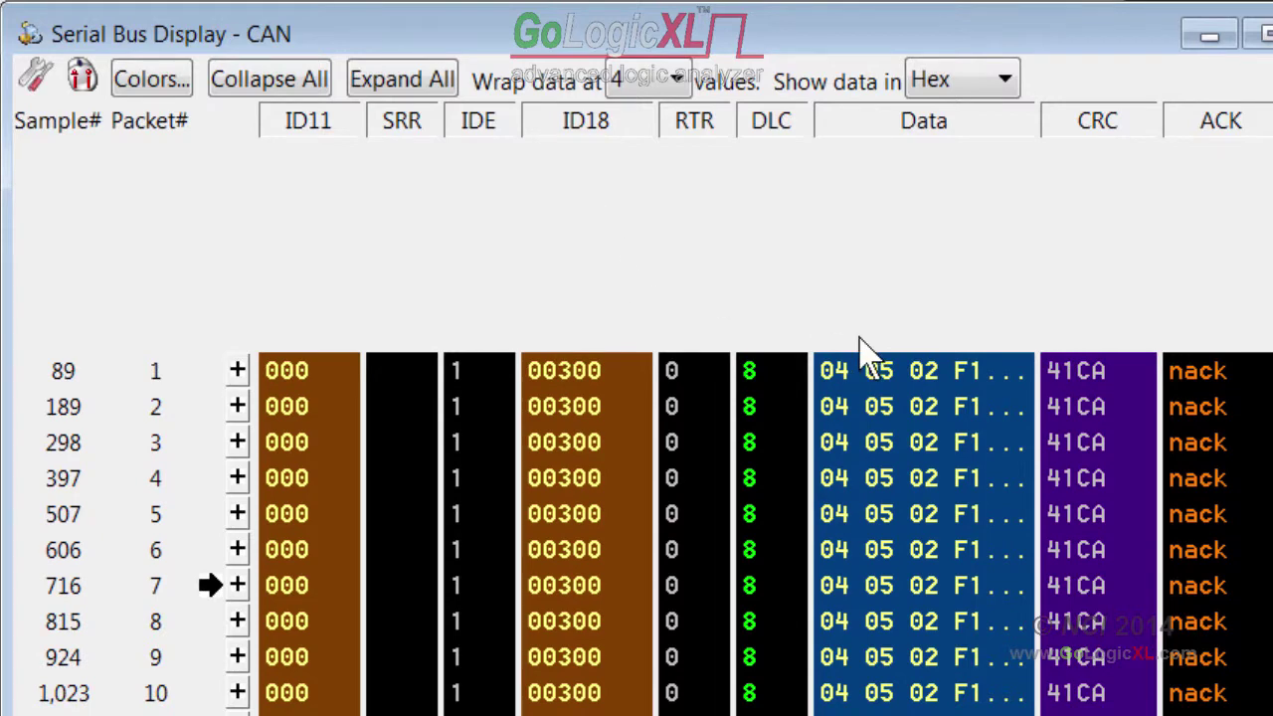
Step: Expand CAN packet 1 to view its individual fields, then collapse it to one row
{"action": "left_click", "coordinate": [237, 370]}
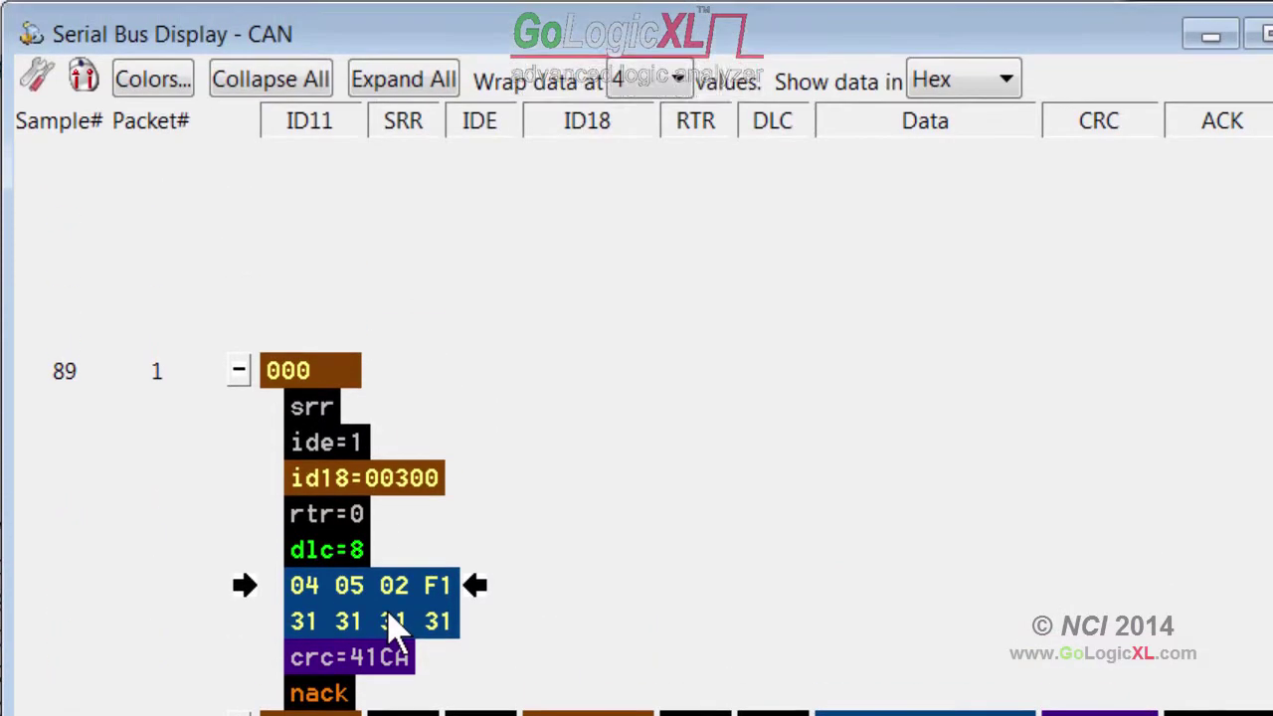
{"action": "left_click", "coordinate": [239, 370]}
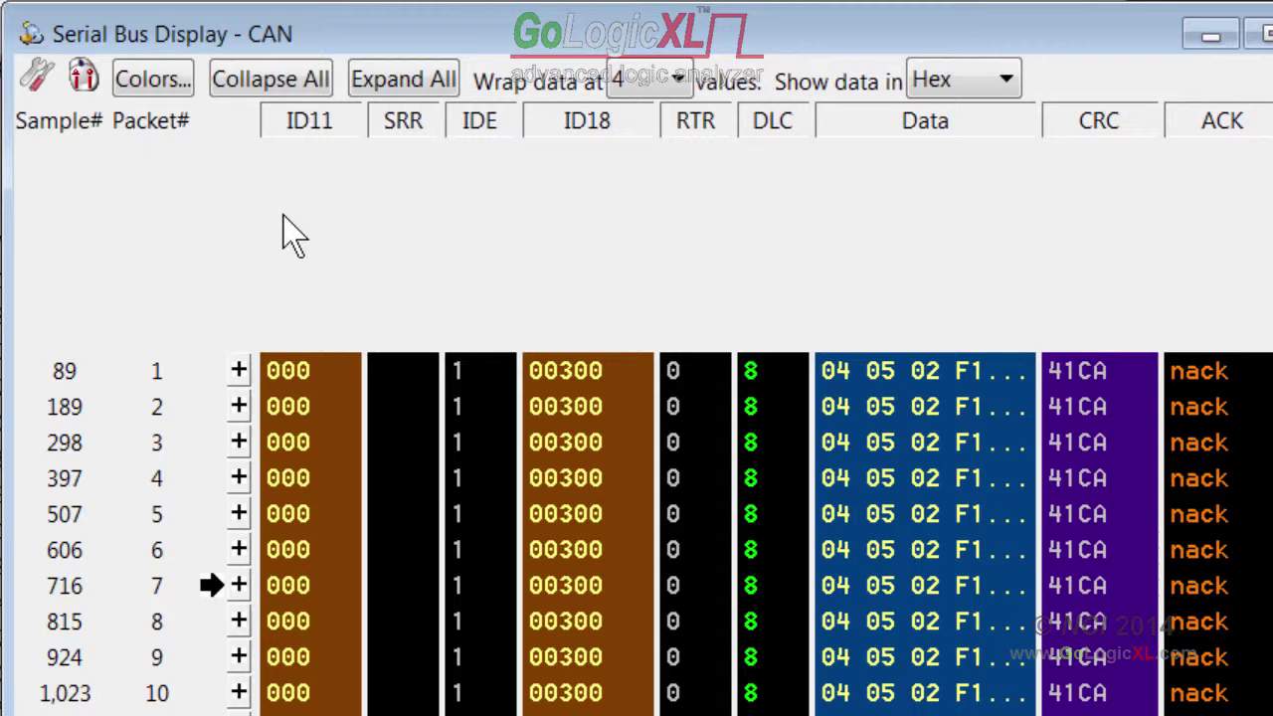
Step: Wrap CAN data at 8 values per line, then expand and collapse packet 1
{"action": "left_click", "coordinate": [678, 82]}
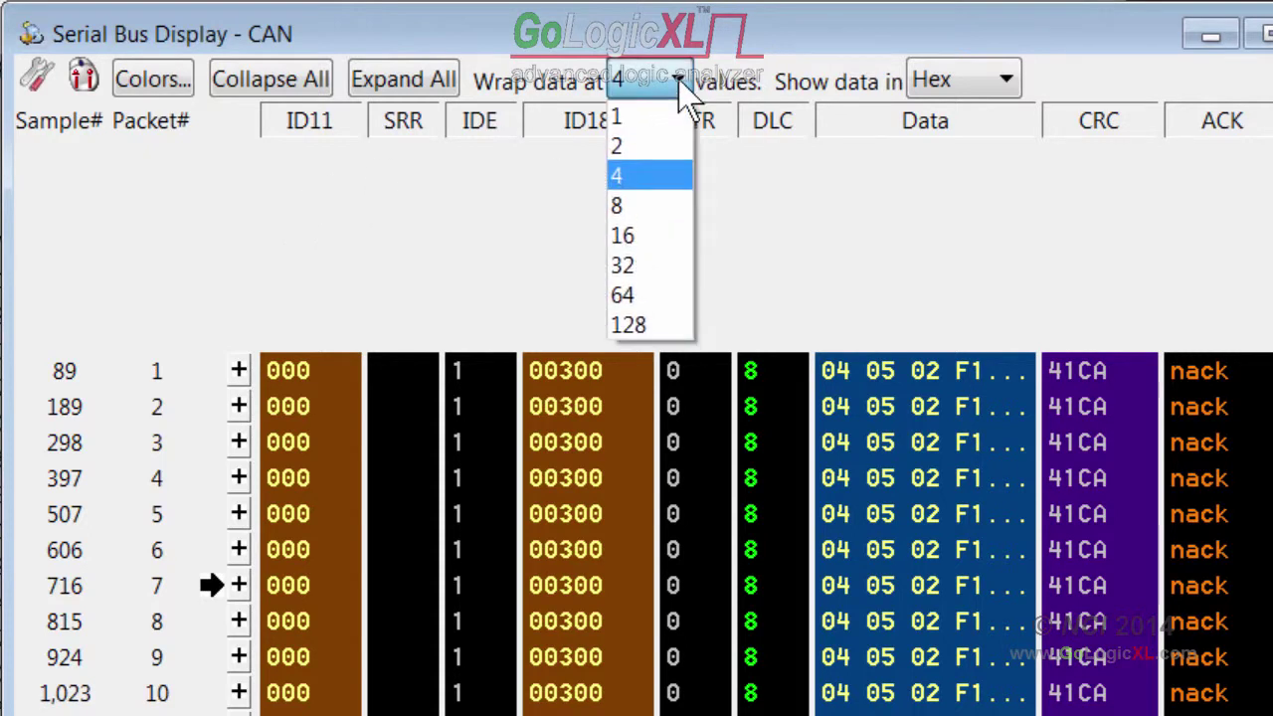
{"action": "left_click", "coordinate": [659, 205]}
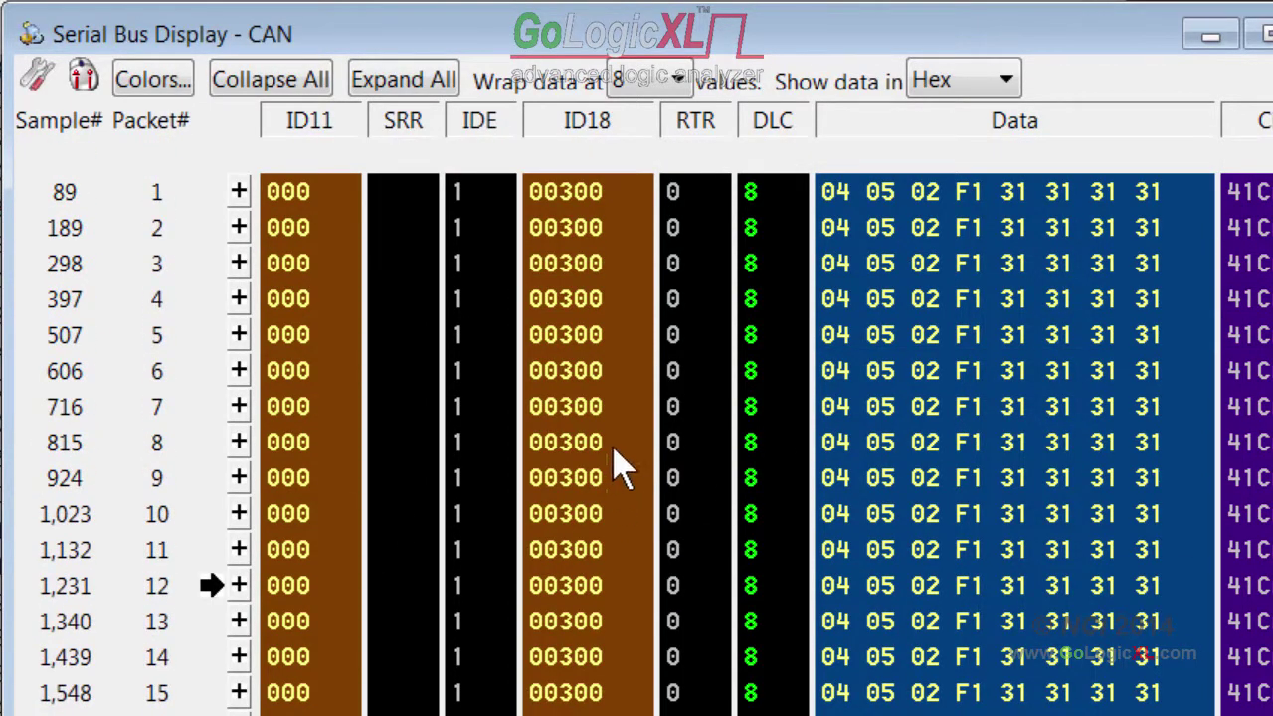
{"action": "left_click", "coordinate": [239, 191]}
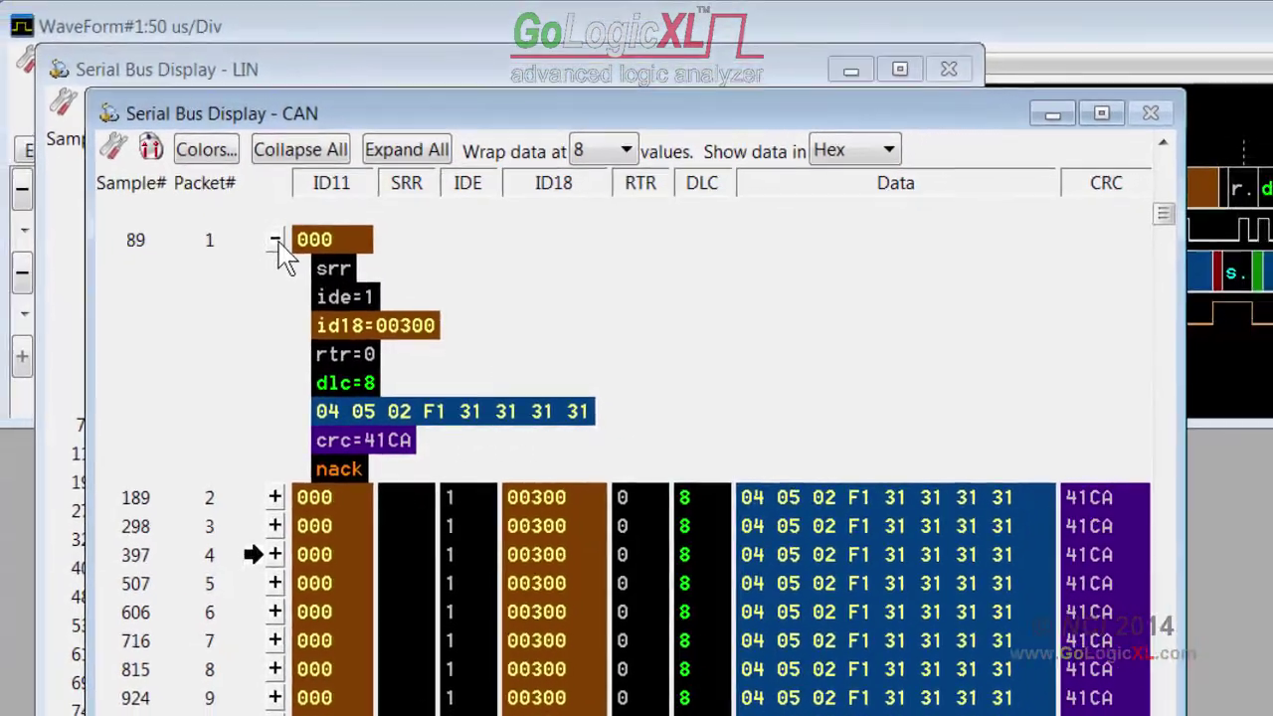
{"action": "left_click", "coordinate": [239, 191]}
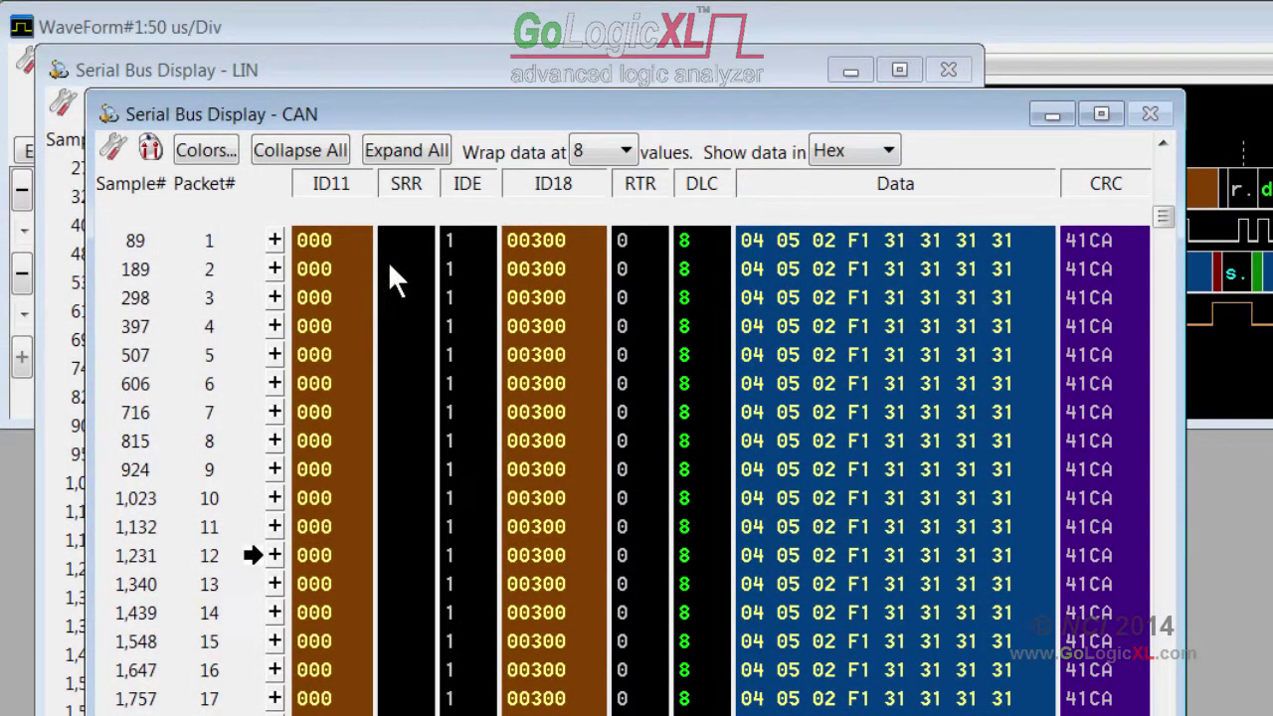
Step: Bring the LIN packet window forward, expand all its packets, then collapse them all
{"action": "left_click", "coordinate": [437, 81]}
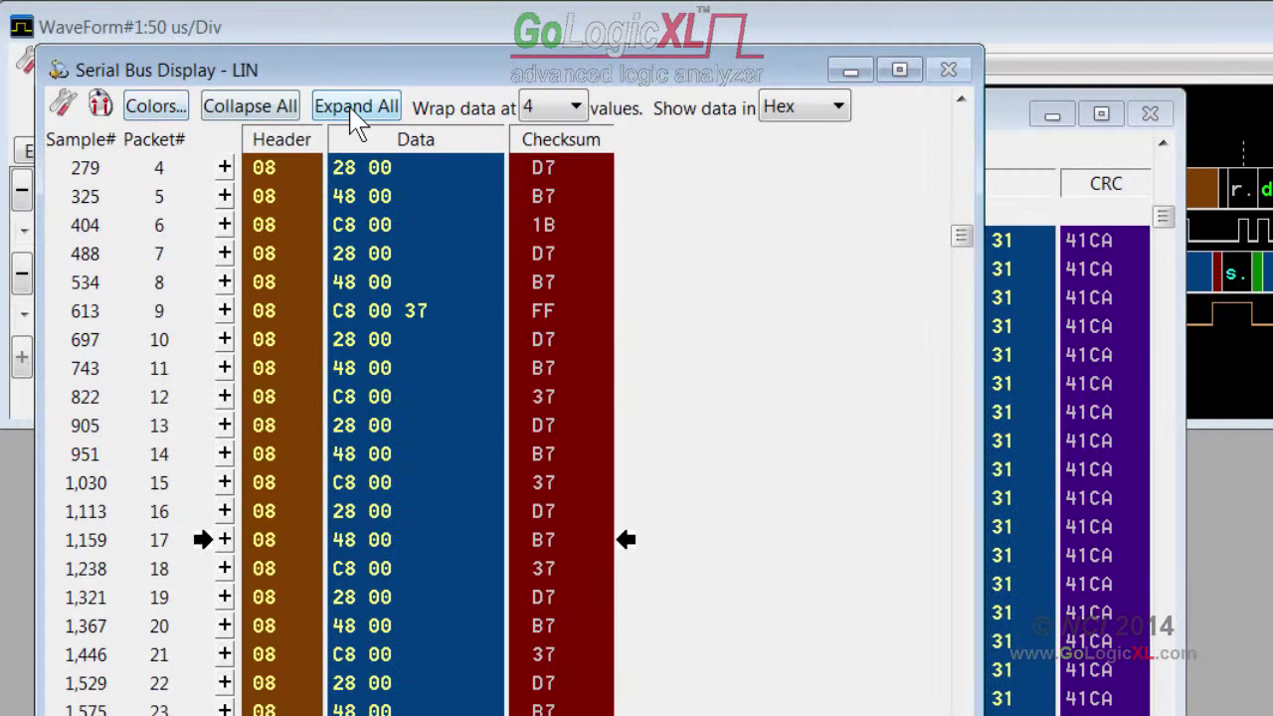
{"action": "left_click", "coordinate": [353, 107]}
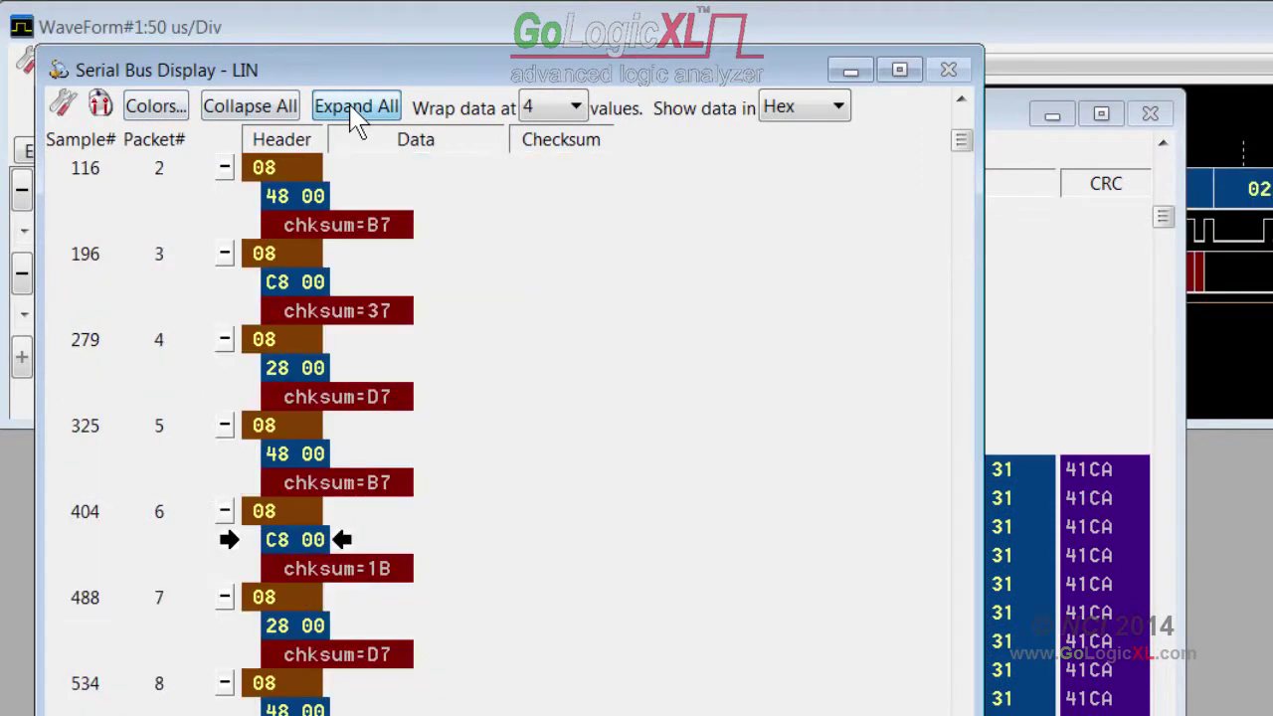
{"action": "left_click", "coordinate": [267, 110]}
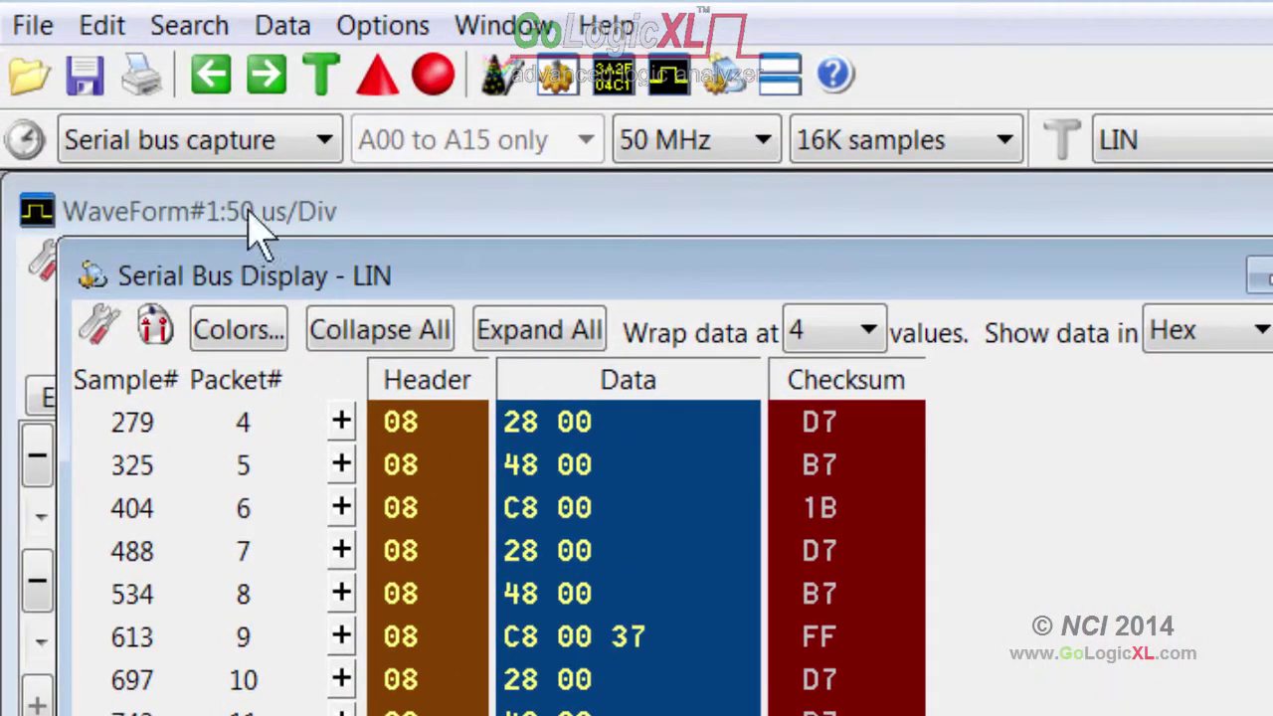
Step: Open the project SPI example.xlp from the GoLogicXL documents folder
{"action": "left_click", "coordinate": [30, 74]}
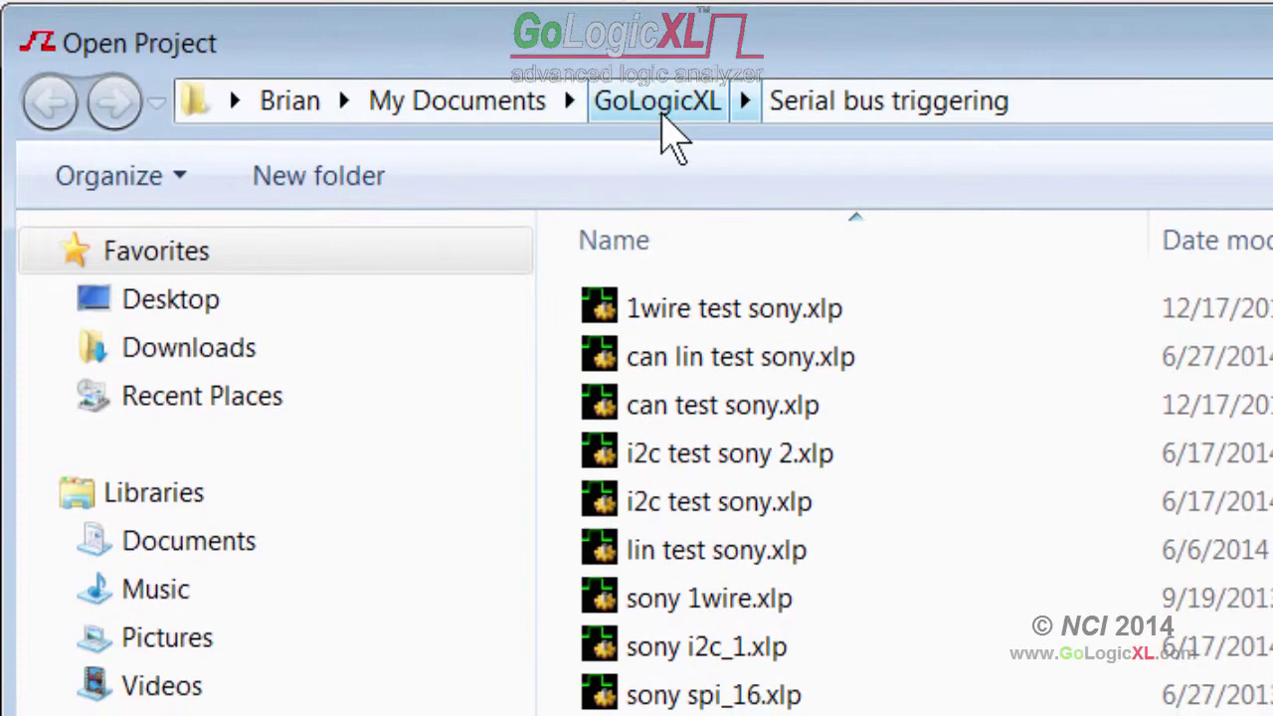
{"action": "left_click", "coordinate": [661, 132]}
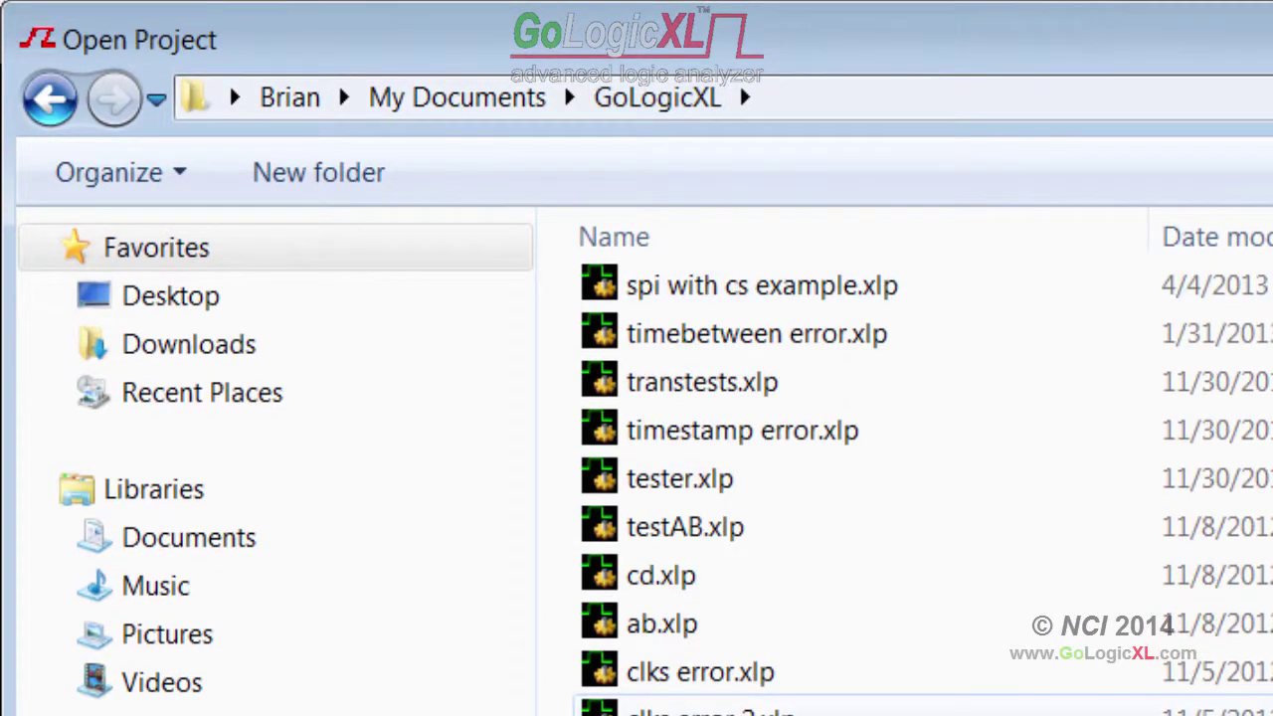
{"action": "scroll", "coordinate": [917, 711], "scroll_direction": "down", "scroll_amount": 10}
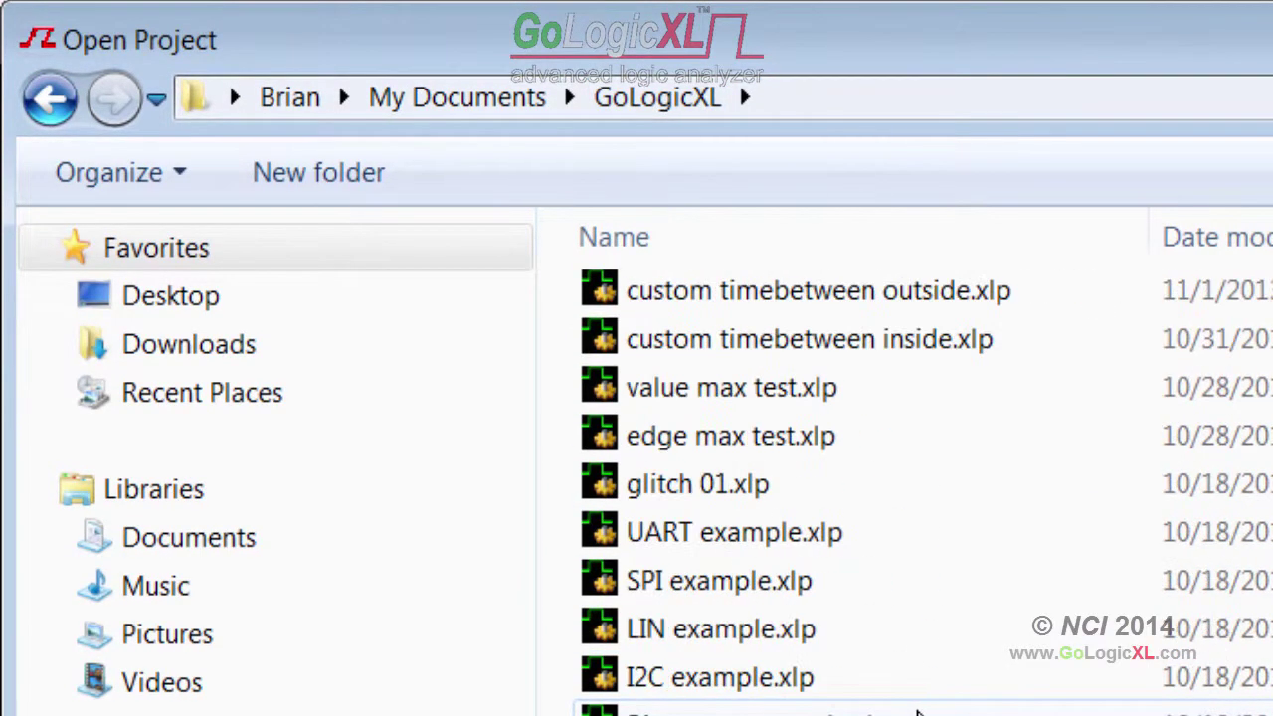
{"action": "double_click", "coordinate": [745, 582]}
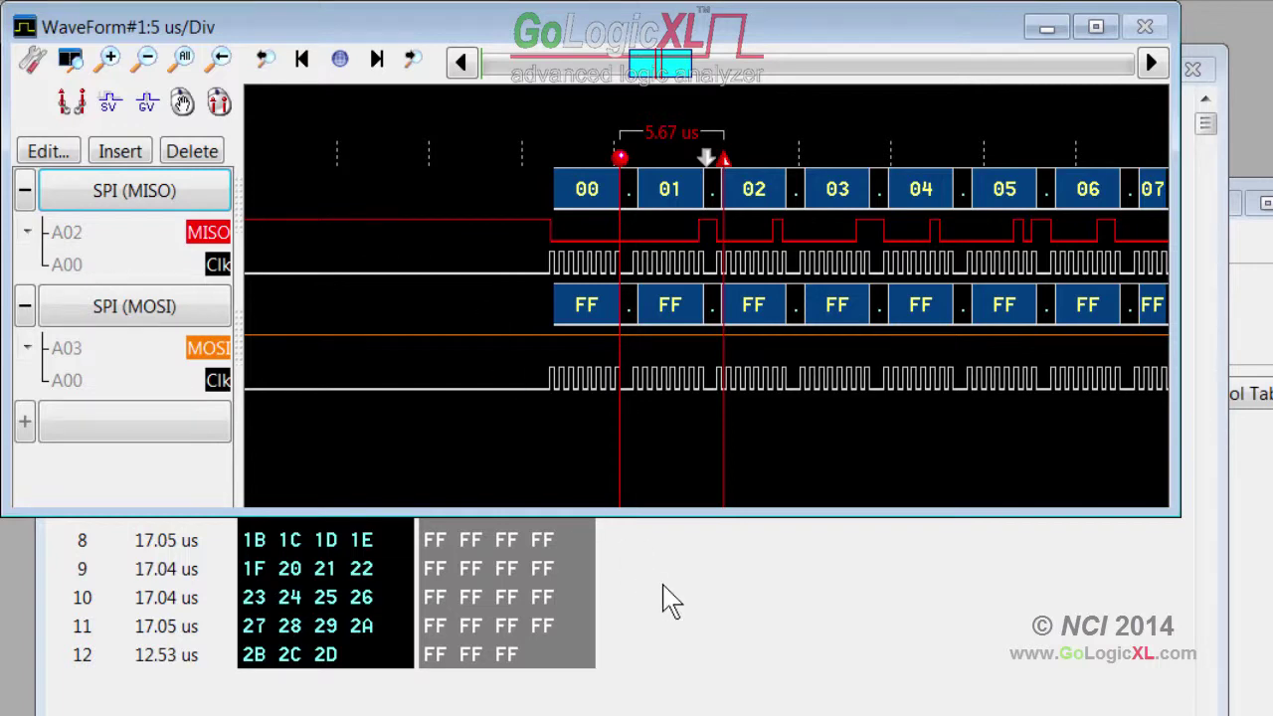
Step: Bring the Serial Bus Display – SPI window in front of the WaveForm window
{"action": "left_click", "coordinate": [670, 600]}
{"action": "scroll", "coordinate": [645, 372], "scroll_direction": "down", "scroll_amount": 4}
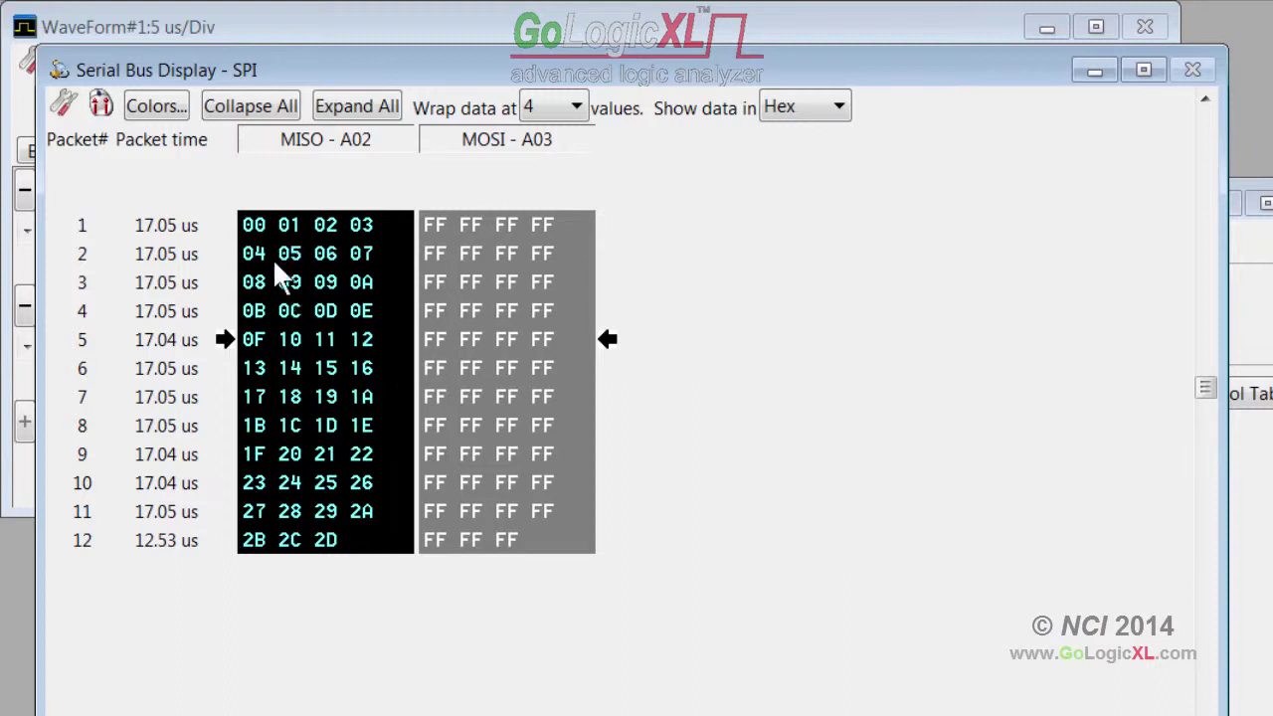
Step: Set Wrap data at to 8 for the SPI display and select packet 5
{"action": "left_click", "coordinate": [574, 107]}
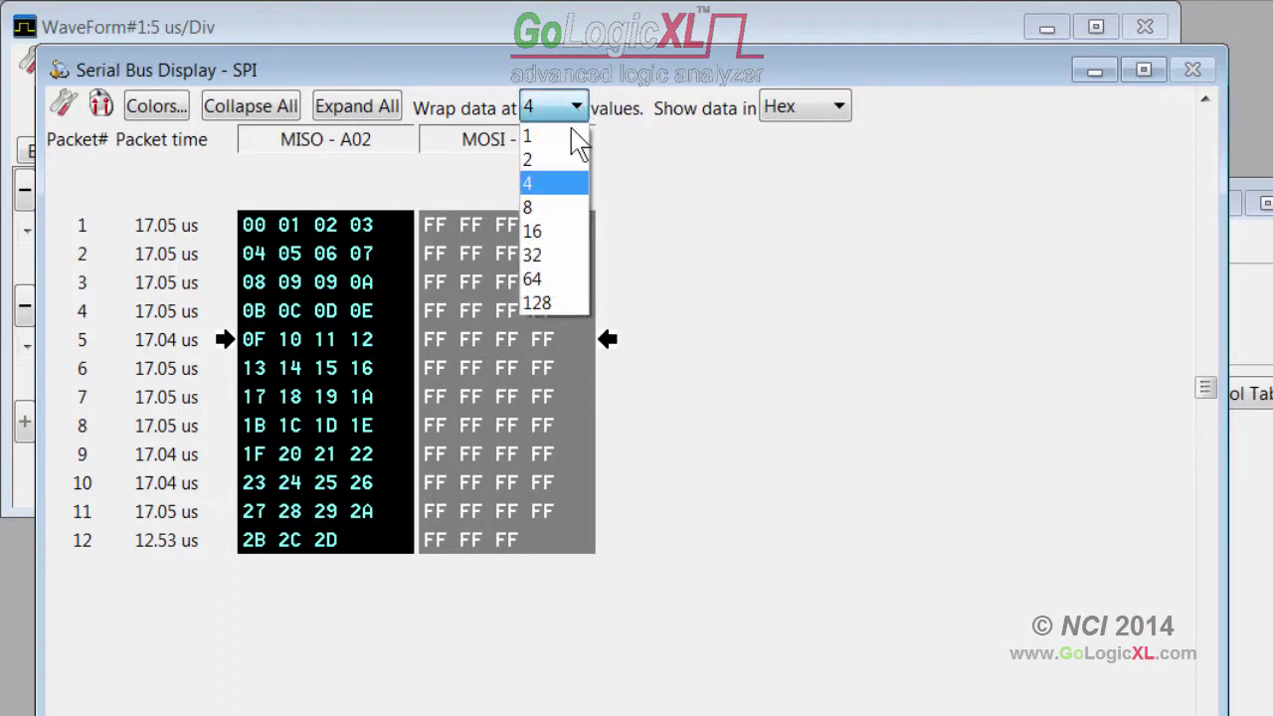
{"action": "left_click", "coordinate": [559, 212]}
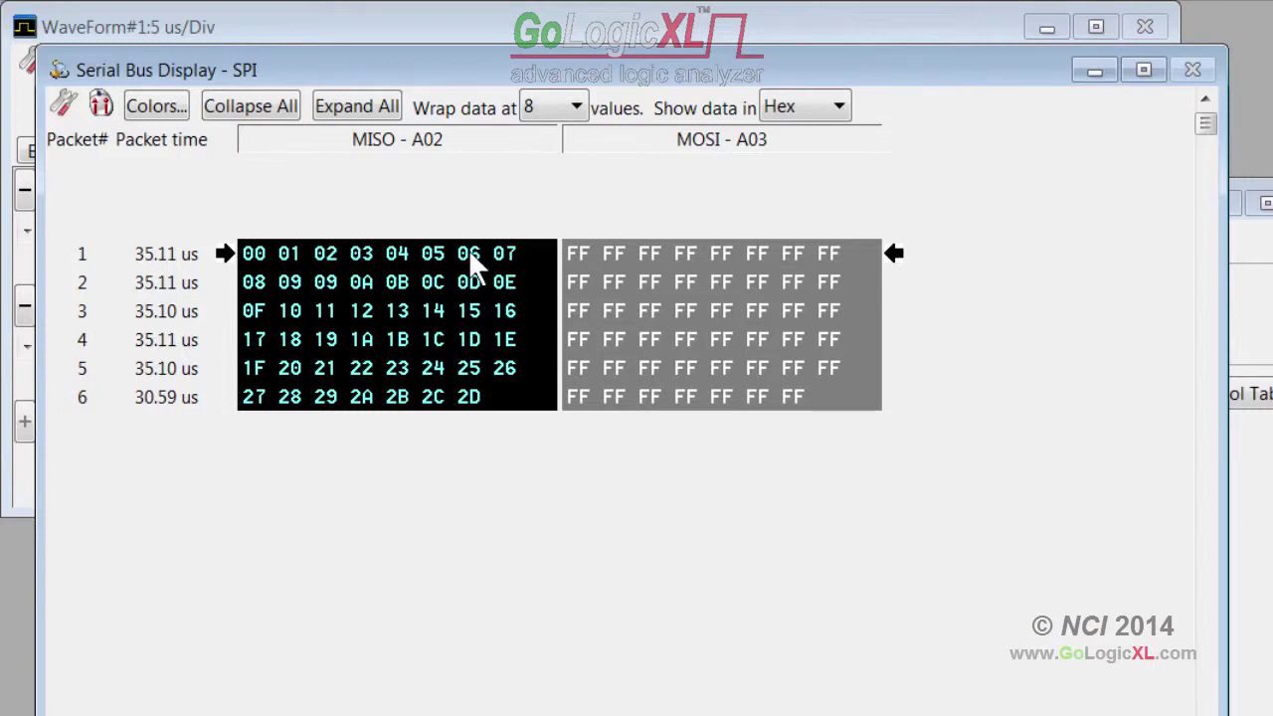
{"action": "left_click", "coordinate": [411, 373]}
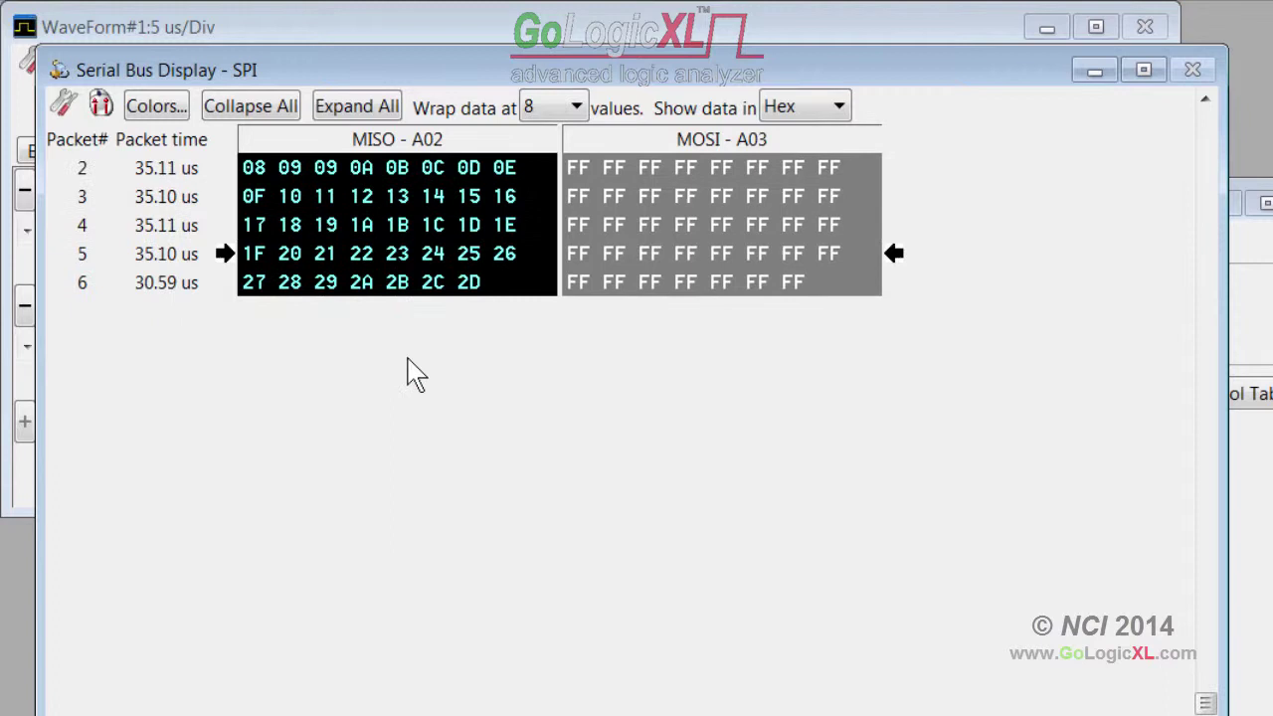
{"action": "left_click", "coordinate": [412, 368]}
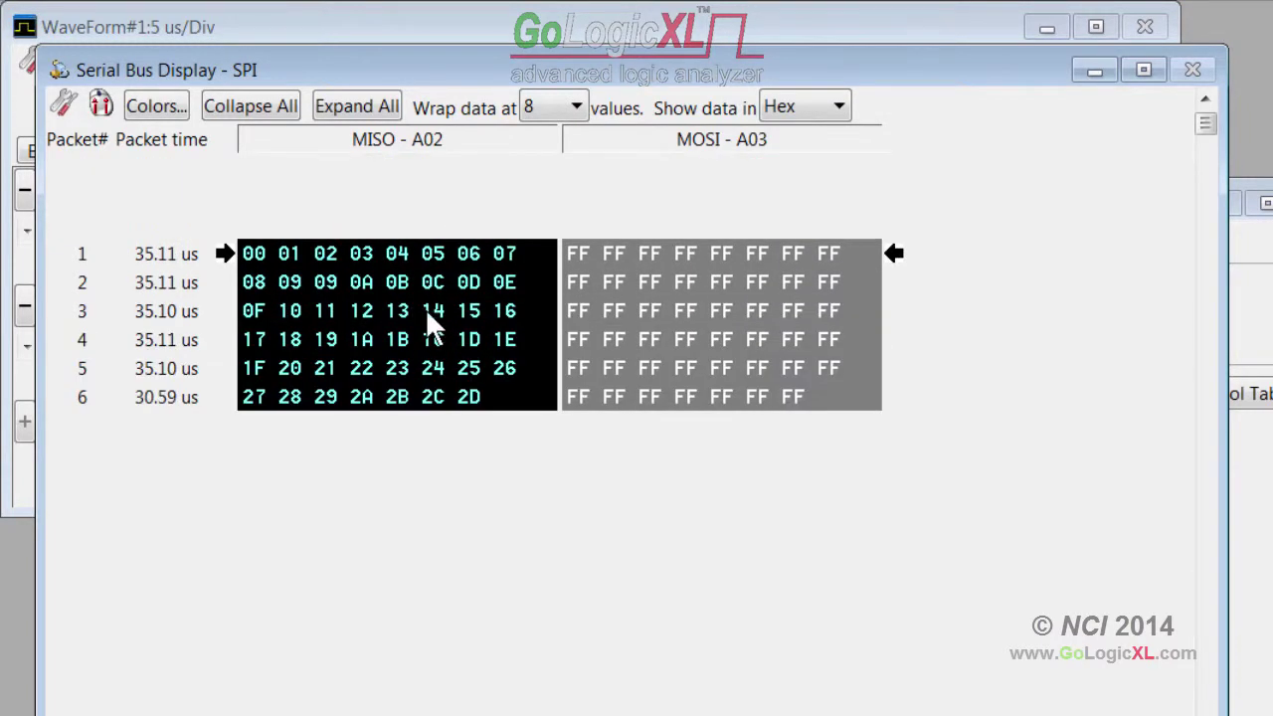
Step: Wrap the SPI data at 1 value per packet and scroll through the table
{"action": "left_click", "coordinate": [575, 107]}
{"action": "left_click", "coordinate": [557, 129]}
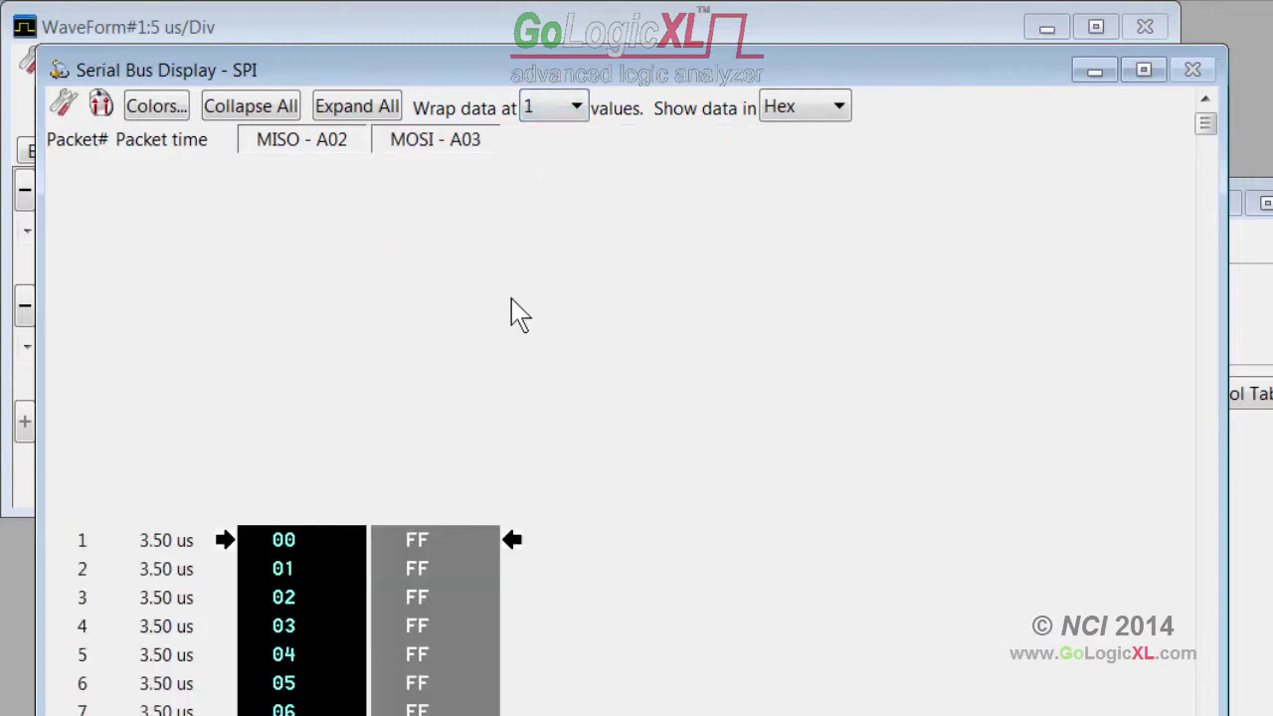
{"action": "scroll", "coordinate": [498, 404], "scroll_direction": "down", "scroll_amount": 5}
{"action": "scroll", "coordinate": [511, 389], "scroll_direction": "up", "scroll_amount": 2}
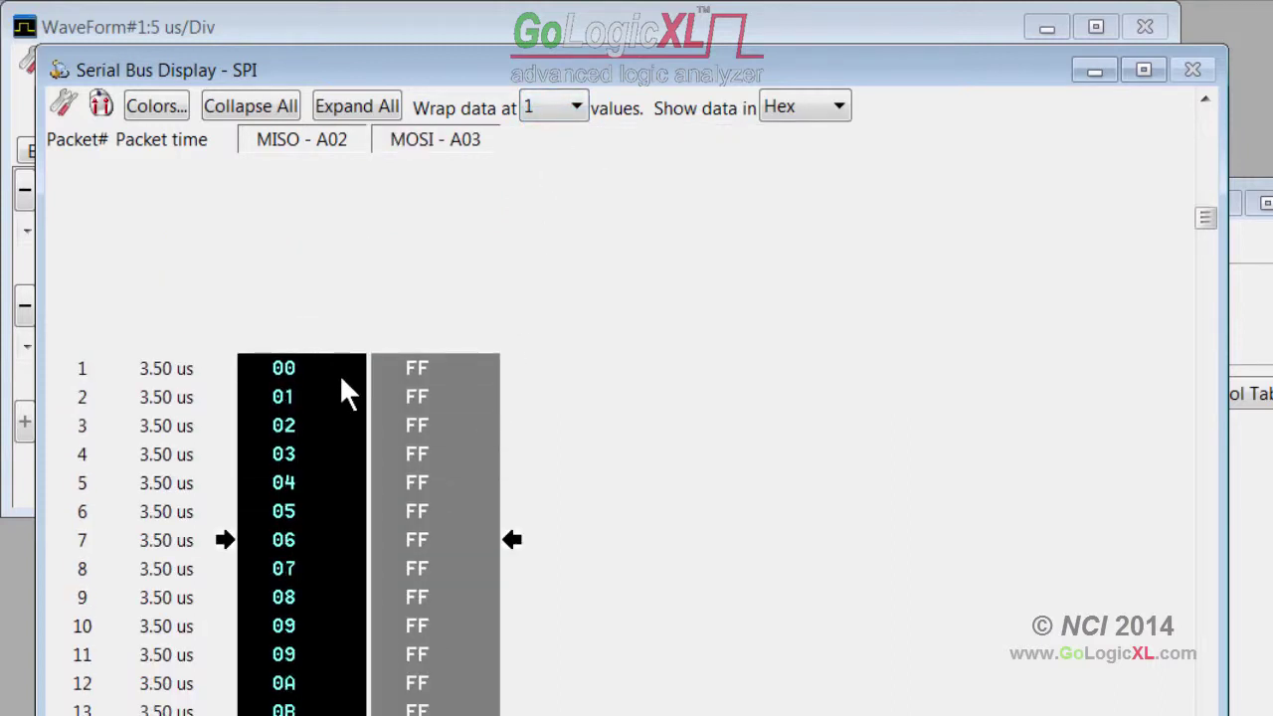
{"action": "scroll", "coordinate": [329, 368], "scroll_direction": "down", "scroll_amount": 7}
{"action": "scroll", "coordinate": [327, 390], "scroll_direction": "up", "scroll_amount": 4}
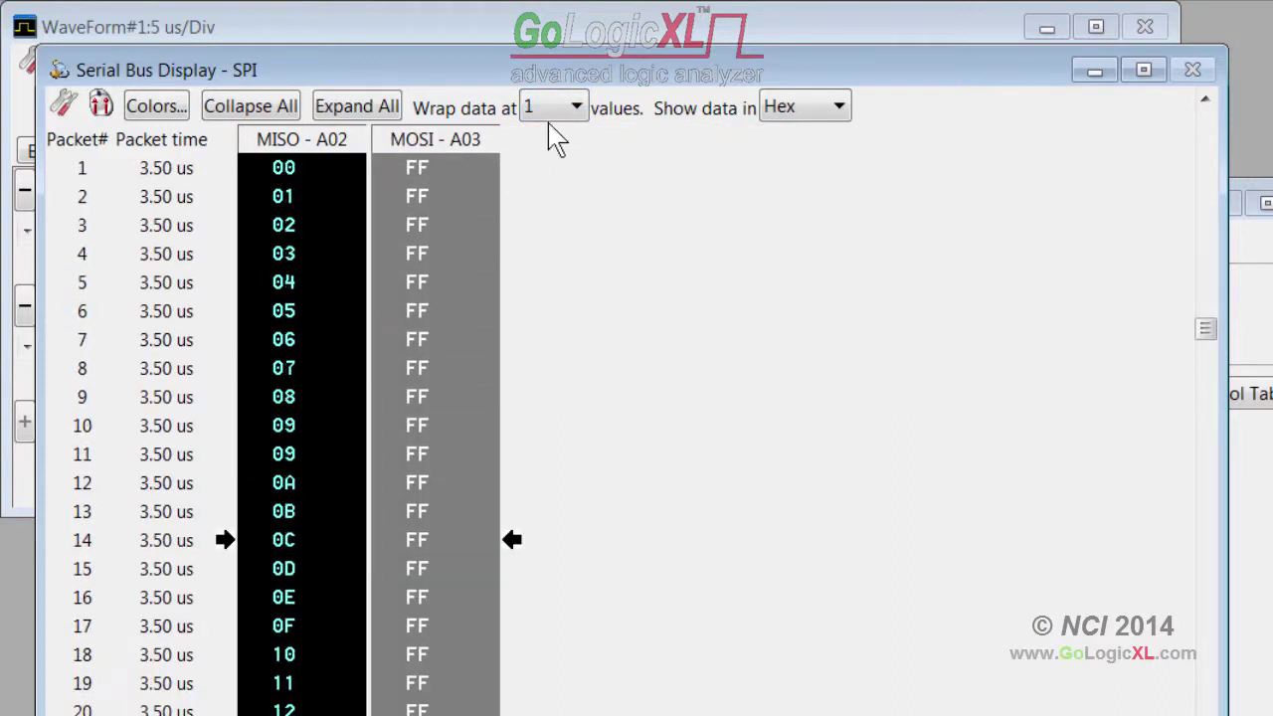
Step: Change the SPI data wrap to 2 values per packet and review the rows
{"action": "left_click", "coordinate": [575, 107]}
{"action": "left_click", "coordinate": [549, 160]}
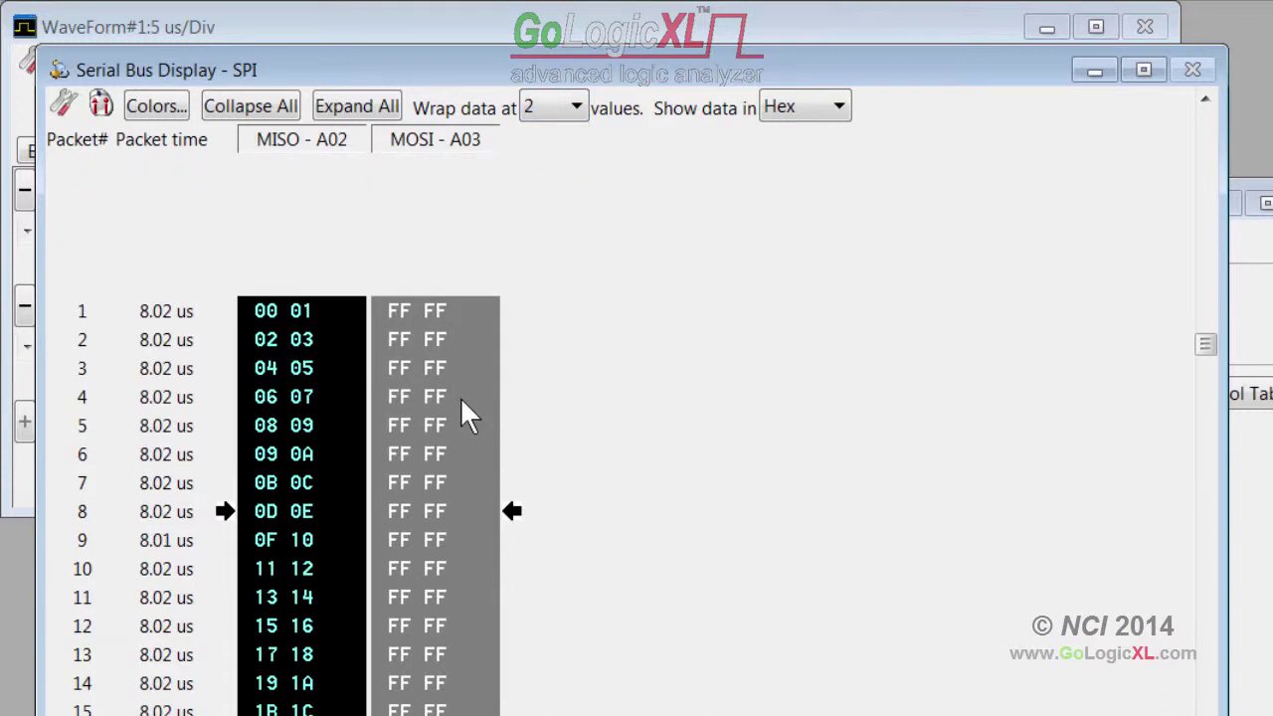
{"action": "scroll", "coordinate": [469, 405], "scroll_direction": "down", "scroll_amount": 3}
{"action": "scroll", "coordinate": [468, 404], "scroll_direction": "up", "scroll_amount": 4}
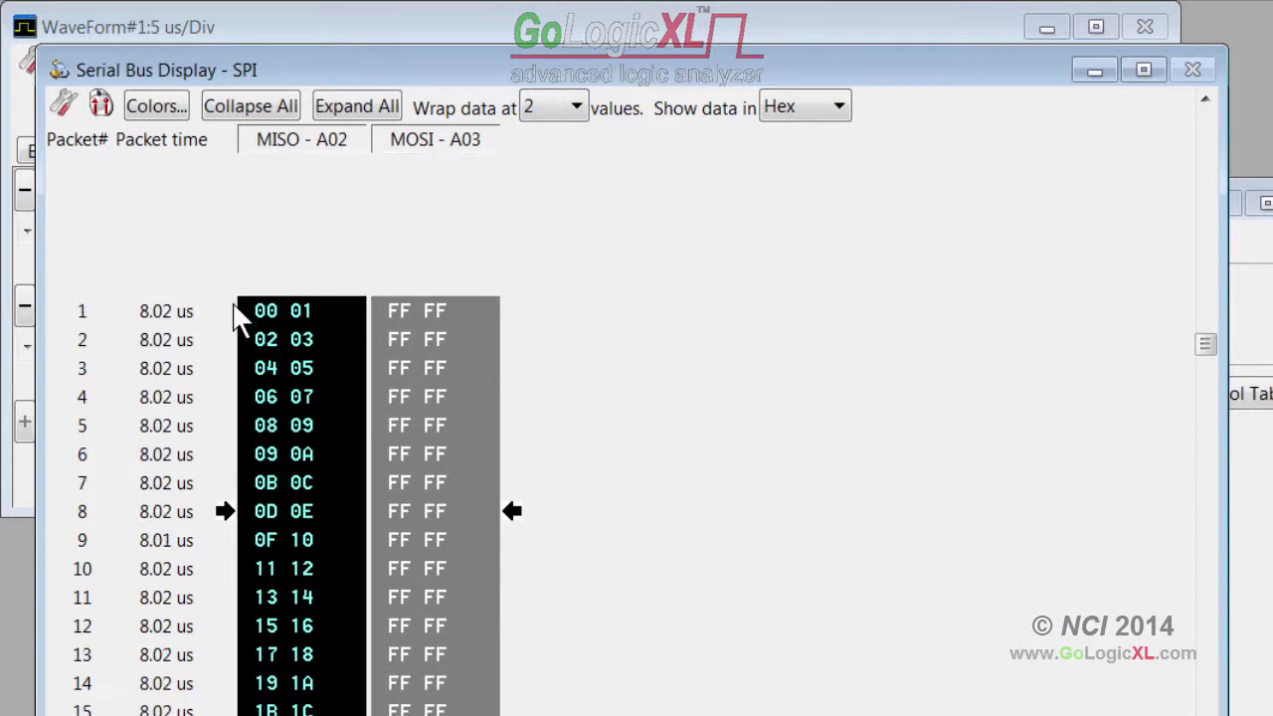